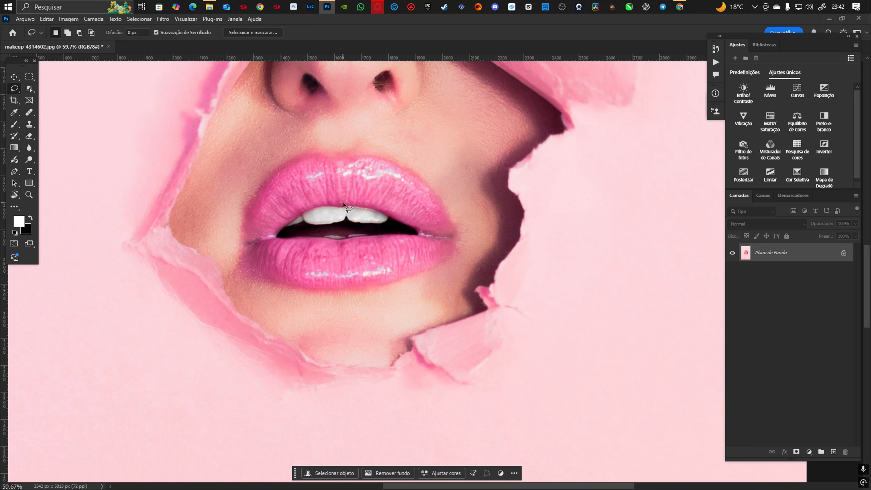
Lasso the lower lip, mouth opening and chin, following the lower edge of the upper lip and both mouth corners
{"action": "scroll", "coordinate": [344, 206], "scroll_direction": "up", "scroll_amount": 6}
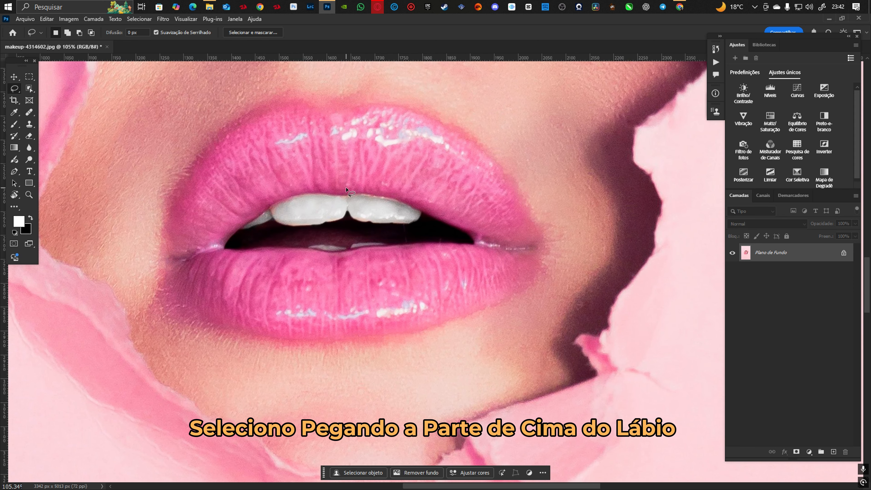
{"action": "left_click_drag", "start_coordinate": [347, 187], "coordinate": [428, 208]}
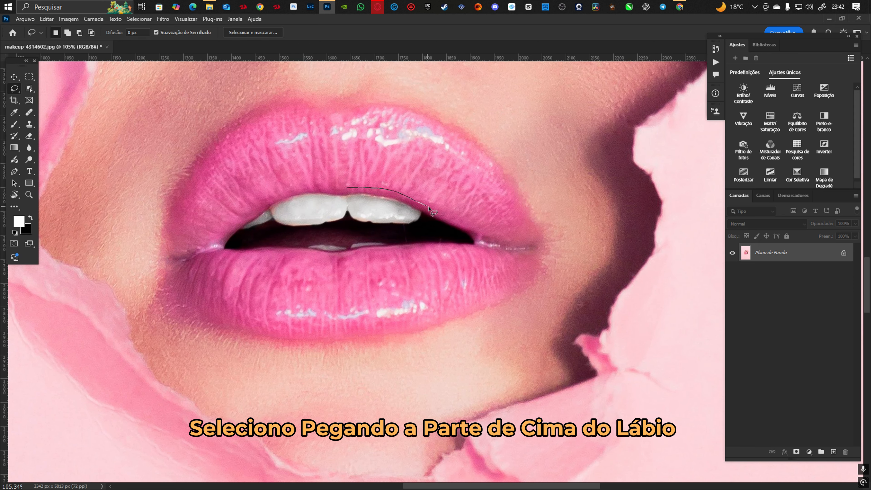
{"action": "mouse_move", "coordinate": [495, 242]}
{"action": "left_mouse_down"}
{"action": "mouse_move", "coordinate": [551, 253]}
{"action": "mouse_move", "coordinate": [559, 267]}
{"action": "mouse_move", "coordinate": [543, 326]}
{"action": "mouse_move", "coordinate": [512, 364]}
{"action": "mouse_move", "coordinate": [464, 396]}
{"action": "mouse_move", "coordinate": [351, 424]}
{"action": "mouse_move", "coordinate": [216, 406]}
{"action": "mouse_move", "coordinate": [149, 371]}
{"action": "mouse_move", "coordinate": [125, 310]}
{"action": "mouse_move", "coordinate": [136, 263]}
{"action": "mouse_move", "coordinate": [198, 243]}
{"action": "left_mouse_up"}
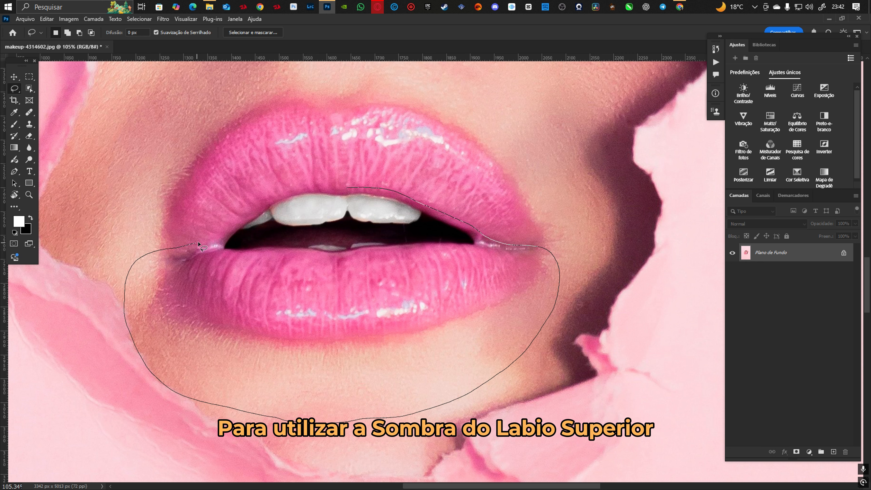
{"action": "left_click_drag", "start_coordinate": [241, 222], "coordinate": [255, 210]}
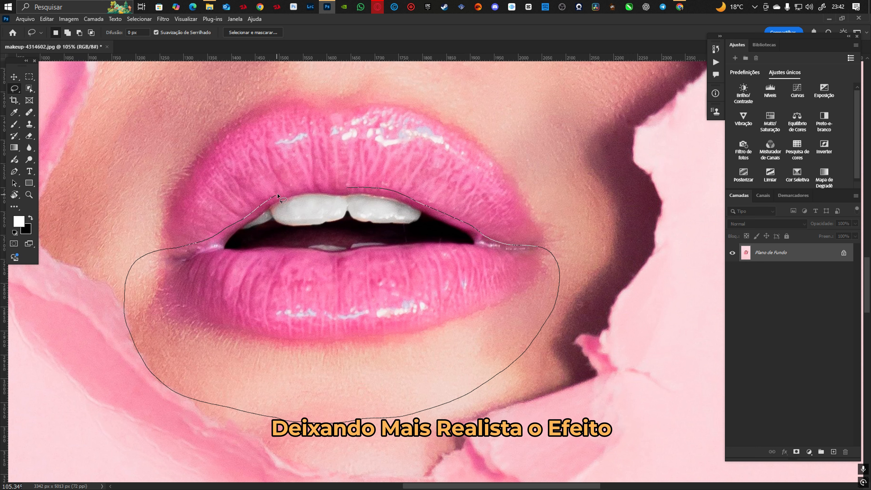
{"action": "left_click_drag", "start_coordinate": [332, 187], "coordinate": [348, 187]}
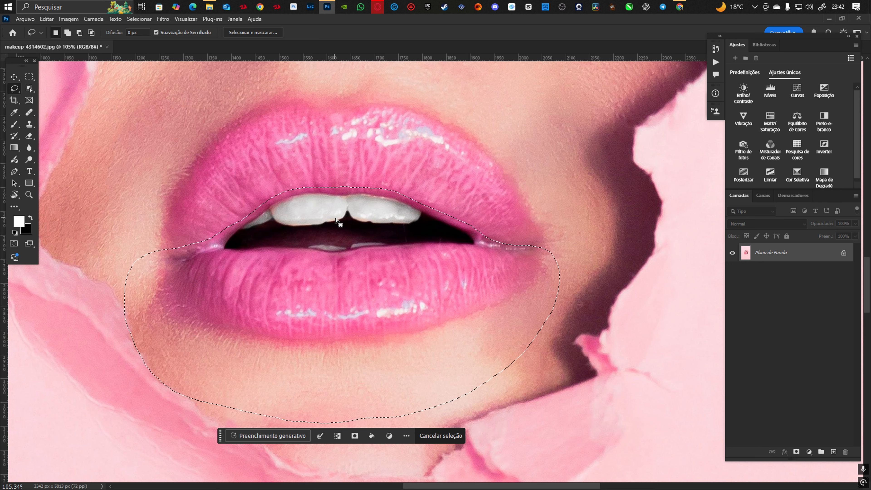
Feather the lower lip selection with a radius of 4 pixels
{"action": "left_click_drag", "start_coordinate": [352, 242], "coordinate": [400, 190]}
{"action": "right_click", "coordinate": [381, 202]}
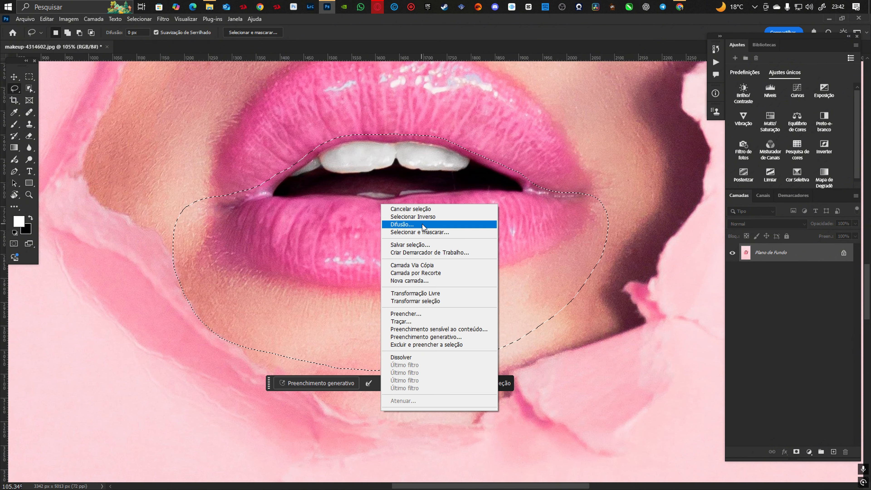
{"action": "left_click", "coordinate": [422, 224]}
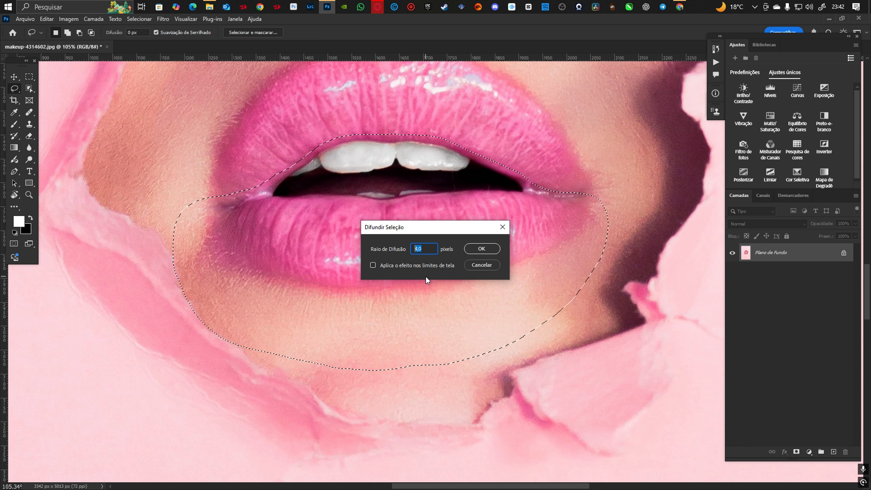
{"action": "left_click", "coordinate": [480, 249]}
Copy the selection to a new layer, duplicate that layer, and clip the upper copy to the one below
{"action": "left_click_drag", "start_coordinate": [385, 254], "coordinate": [367, 304]}
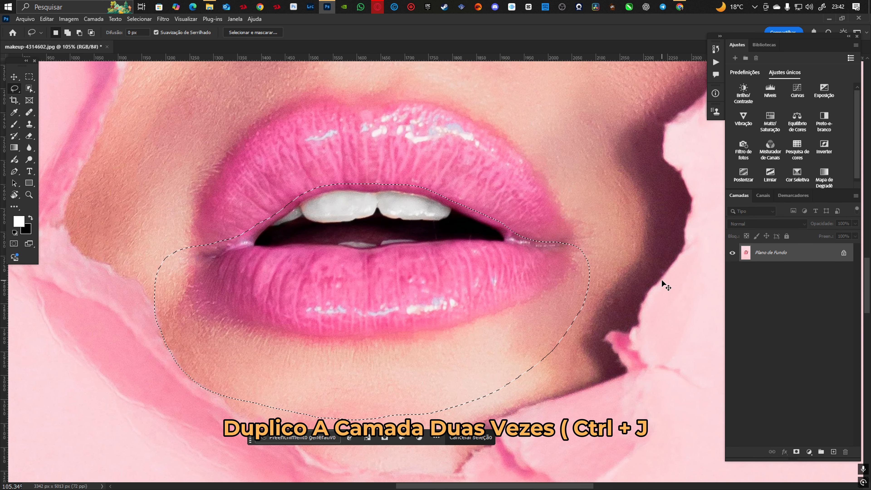
{"action": "key", "text": "ctrl+j"}
{"action": "key", "text": "ctrl+j"}
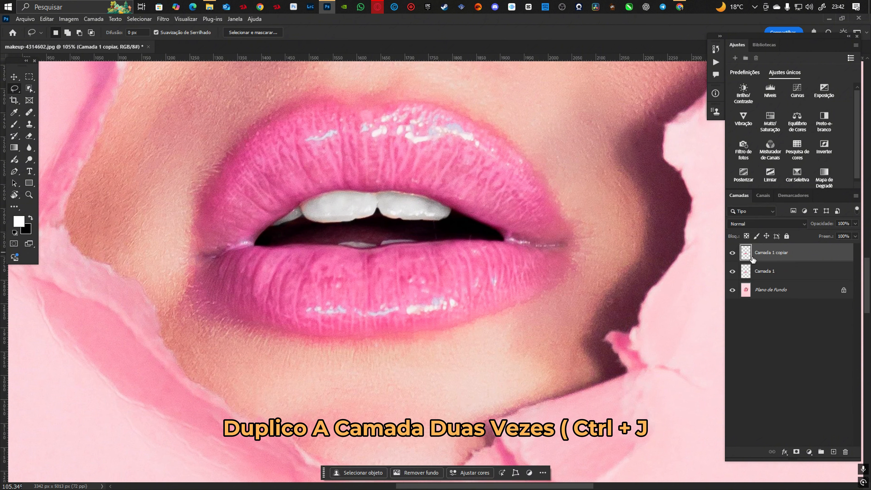
{"action": "right_click", "coordinate": [772, 254]}
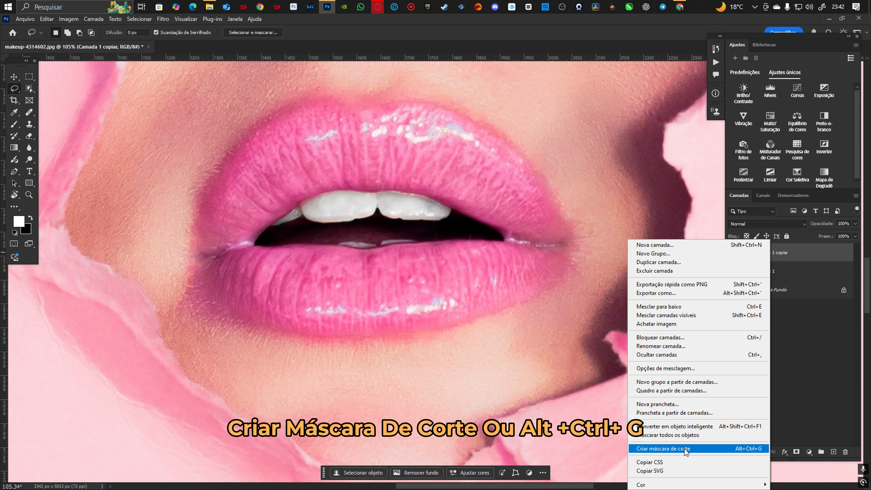
{"action": "left_click", "coordinate": [732, 448]}
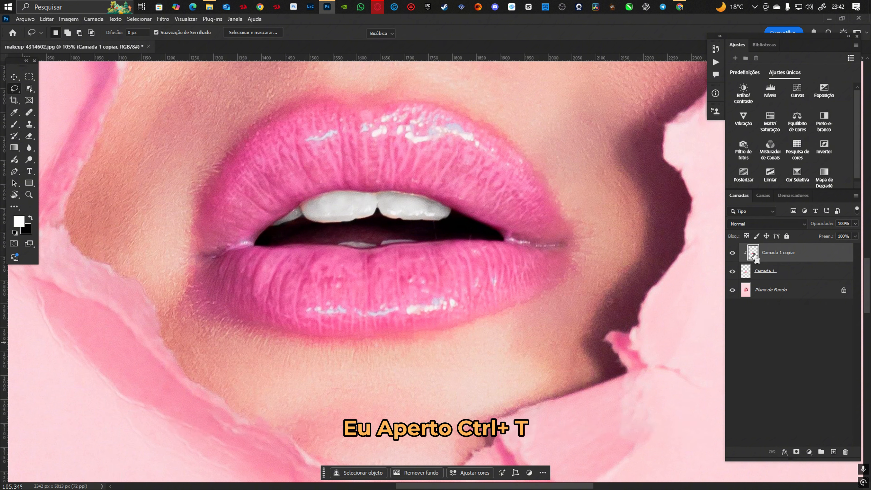
Warp the clipped copy with Free Transform, pulling the middle of the lower lip up over the teeth to meet the upper lip
{"action": "key", "text": "ctrl+t"}
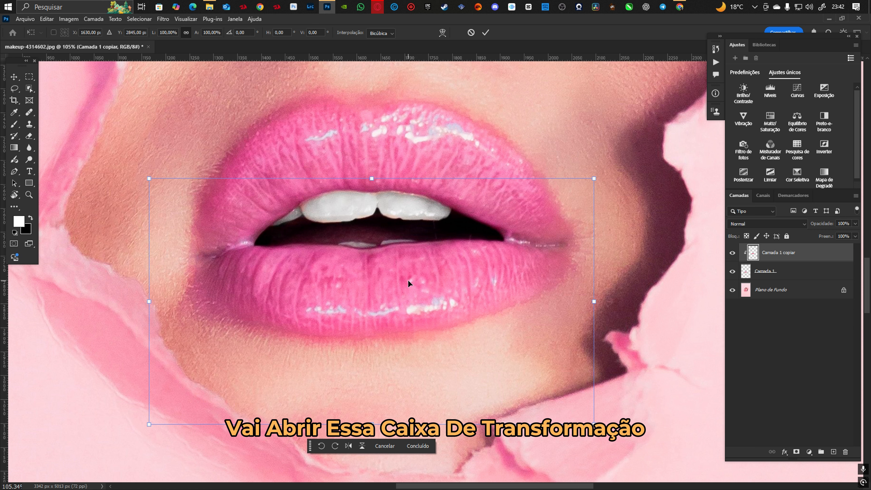
{"action": "right_click", "coordinate": [367, 269]}
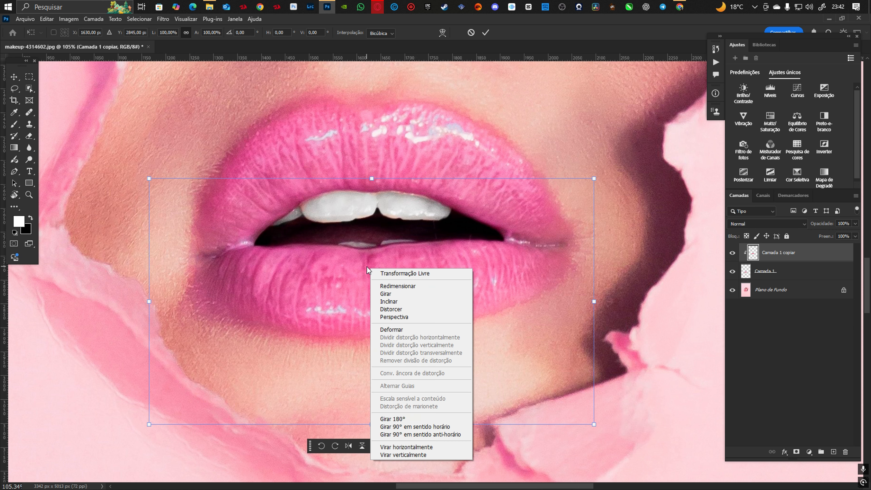
{"action": "left_click", "coordinate": [393, 329]}
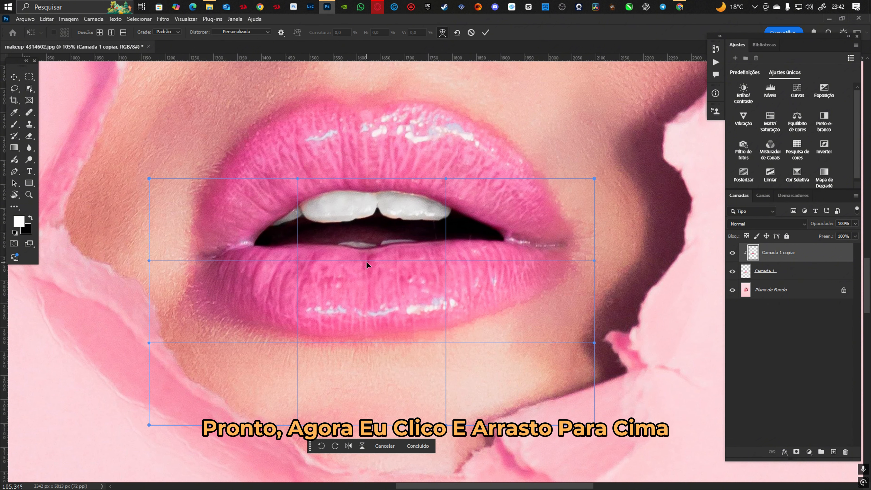
{"action": "left_click_drag", "start_coordinate": [366, 261], "coordinate": [352, 199]}
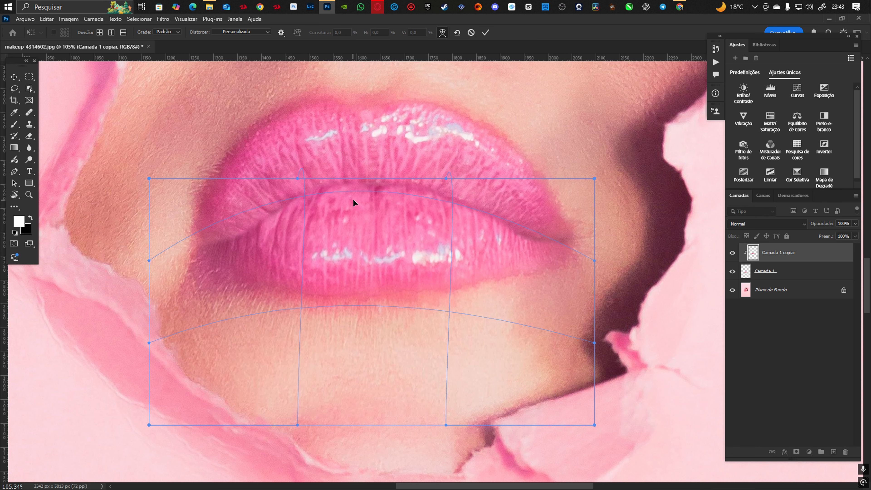
Split the warp grid at the center of the lip line and again near the lower edge of the lower lip
{"action": "left_click", "coordinate": [376, 191], "text": "ctrl"}
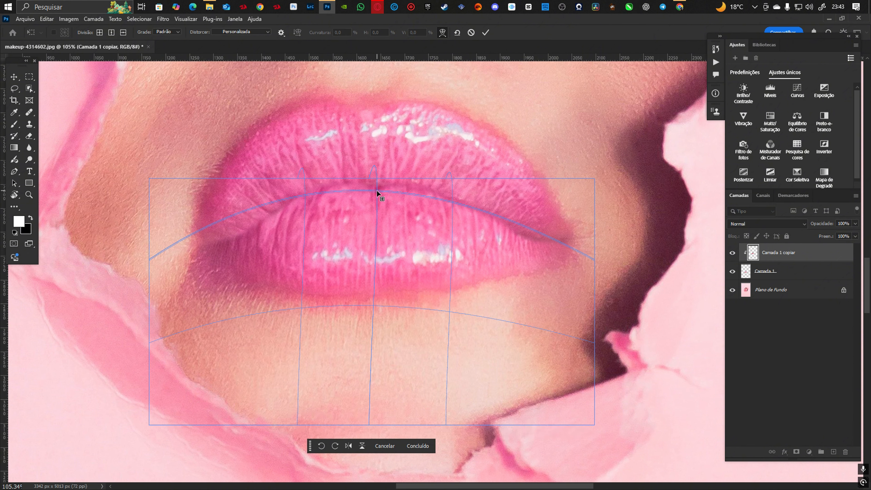
{"action": "left_click", "coordinate": [376, 191], "text": "ctrl"}
{"action": "left_click_drag", "start_coordinate": [375, 189], "coordinate": [376, 189]}
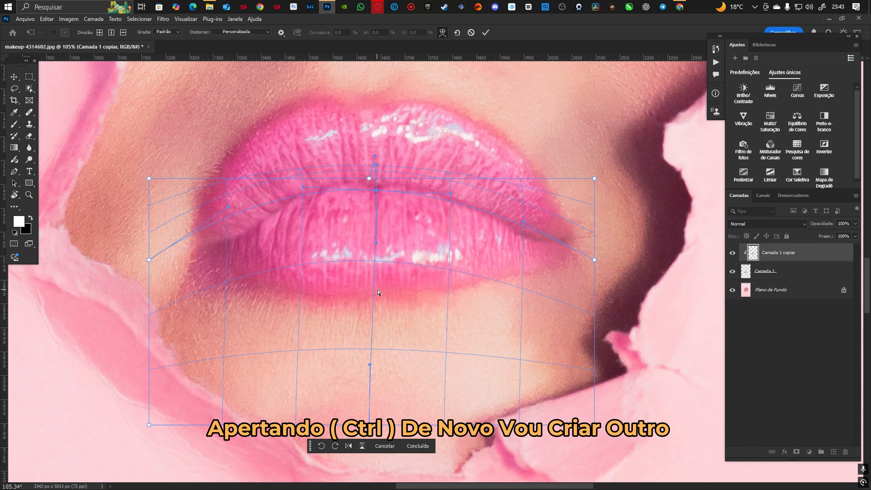
{"action": "left_click", "coordinate": [374, 276], "text": "ctrl"}
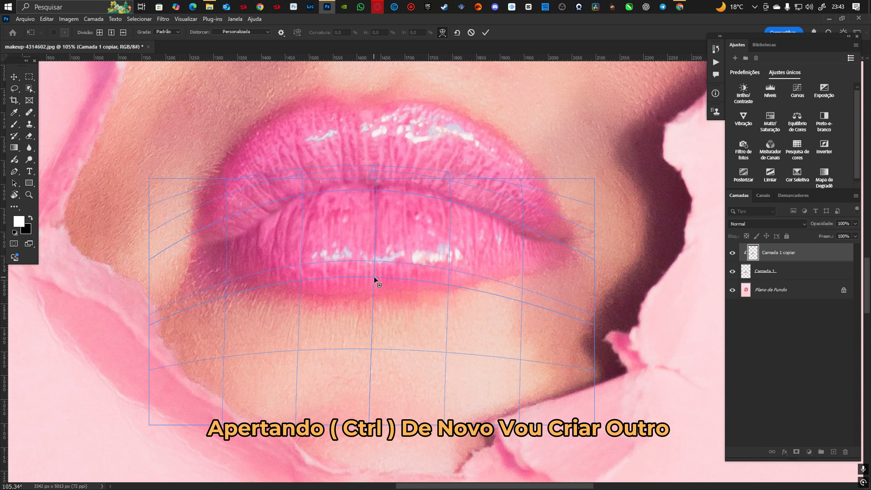
Fine-tune the warp at both sides of the lower lip to match the mouth corners, and apply the transformation
{"action": "mouse_move", "coordinate": [516, 266]}
{"action": "left_mouse_down"}
{"action": "mouse_move", "coordinate": [511, 276]}
{"action": "mouse_move", "coordinate": [536, 279]}
{"action": "mouse_move", "coordinate": [508, 273]}
{"action": "left_mouse_up"}
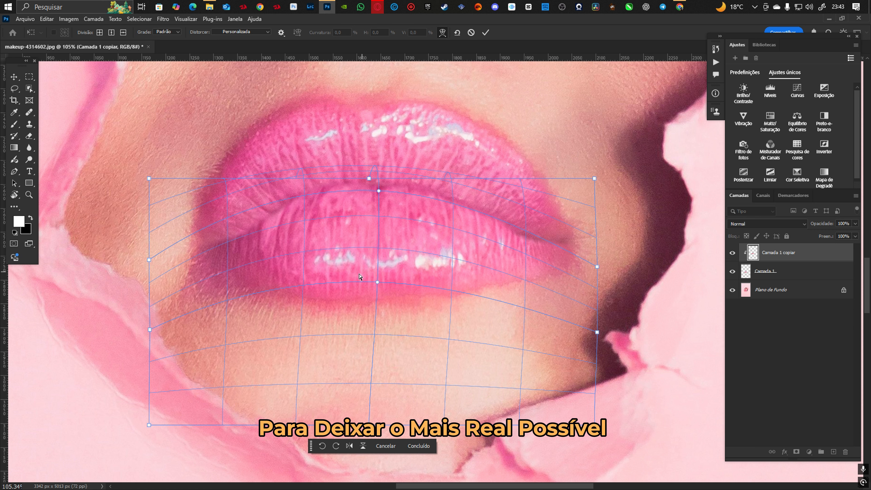
{"action": "left_click_drag", "start_coordinate": [547, 271], "coordinate": [548, 263]}
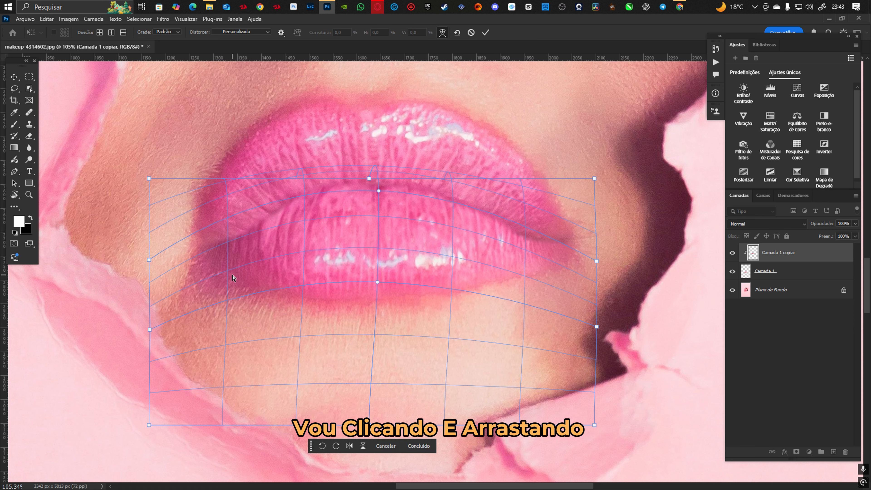
{"action": "left_click_drag", "start_coordinate": [236, 273], "coordinate": [237, 270]}
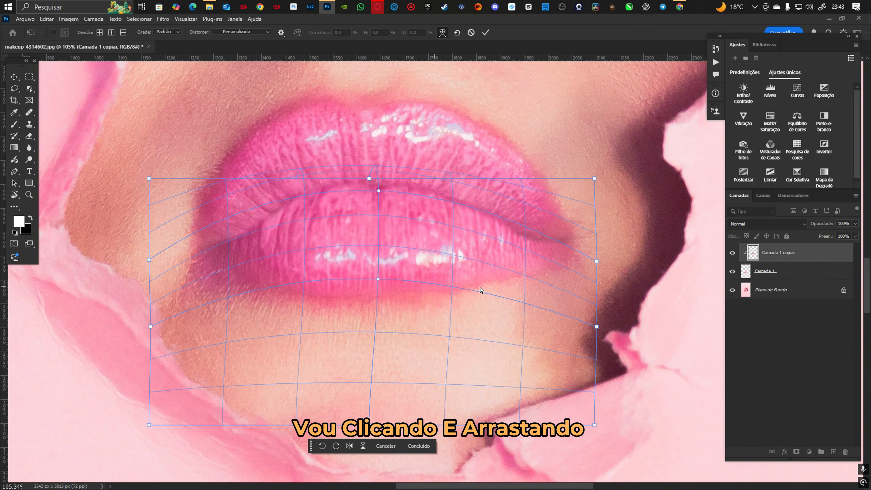
{"action": "left_click_drag", "start_coordinate": [557, 269], "coordinate": [545, 265]}
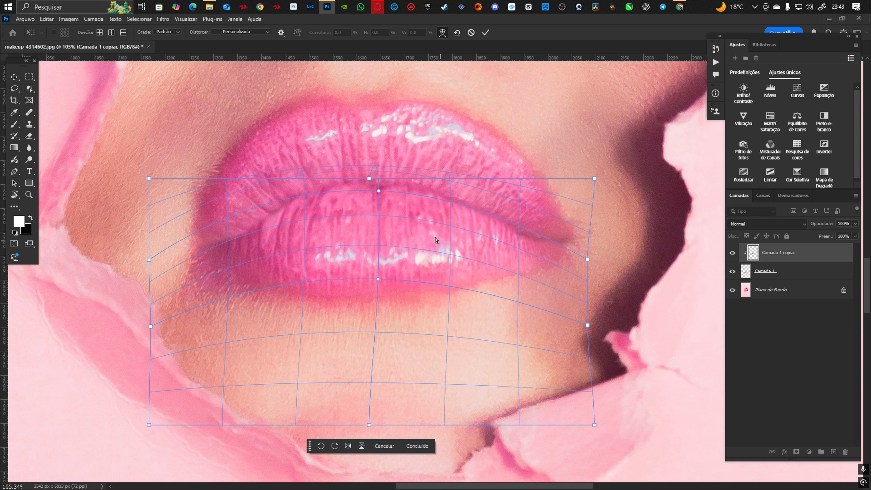
{"action": "left_click", "coordinate": [485, 32]}
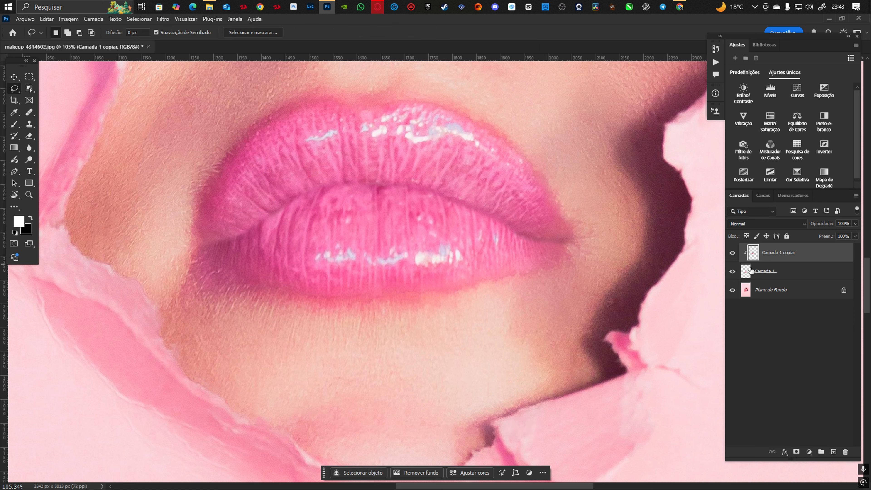
Add a white layer mask to the warped lip copy and compare the closed mouth with the original by toggling its visibility
{"action": "left_click", "coordinate": [731, 252]}
{"action": "left_click", "coordinate": [731, 253]}
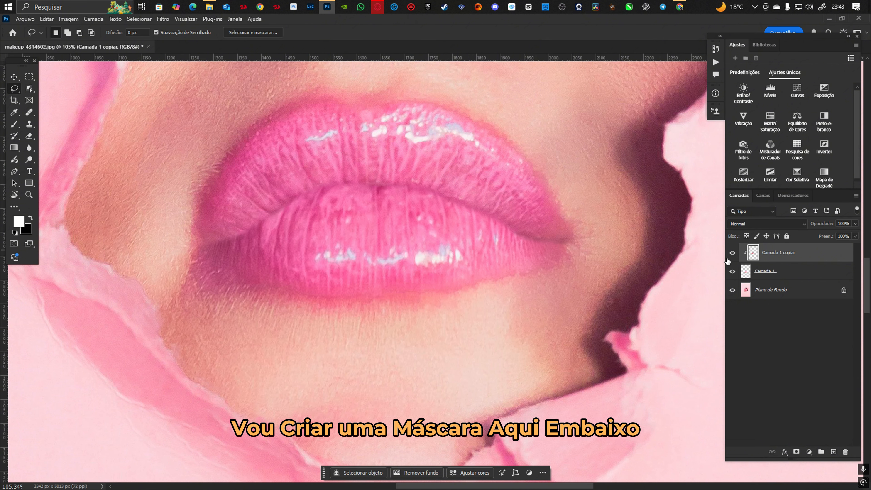
{"action": "left_click", "coordinate": [796, 453]}
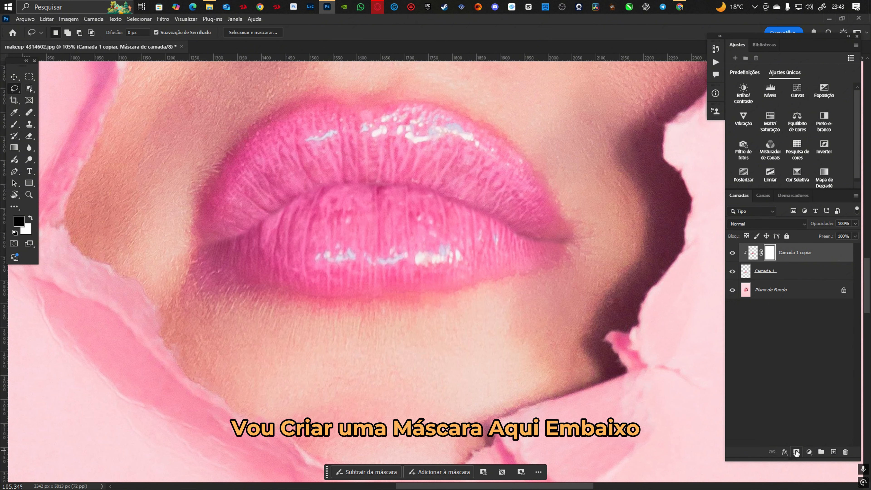
{"action": "left_click_drag", "start_coordinate": [433, 236], "coordinate": [425, 234]}
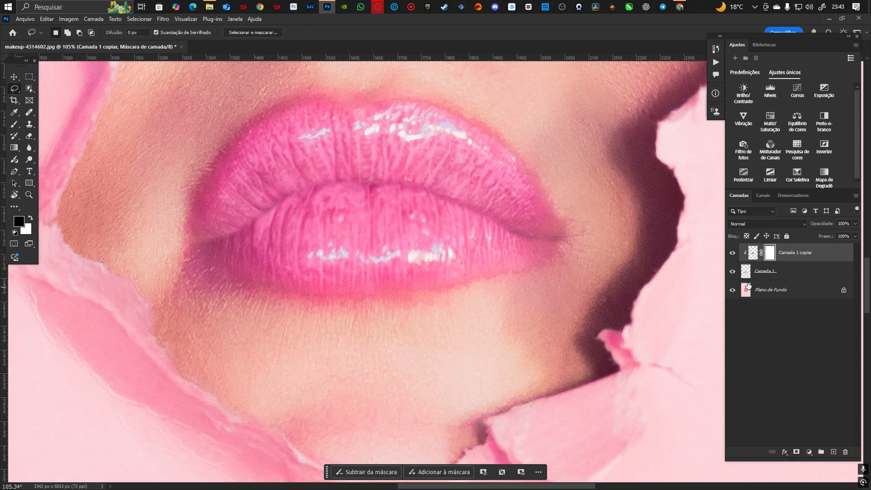
{"action": "left_click", "coordinate": [732, 253]}
{"action": "left_click", "coordinate": [731, 252]}
Activate the Brush tool and set its flow to 20%
{"action": "key", "text": "b"}
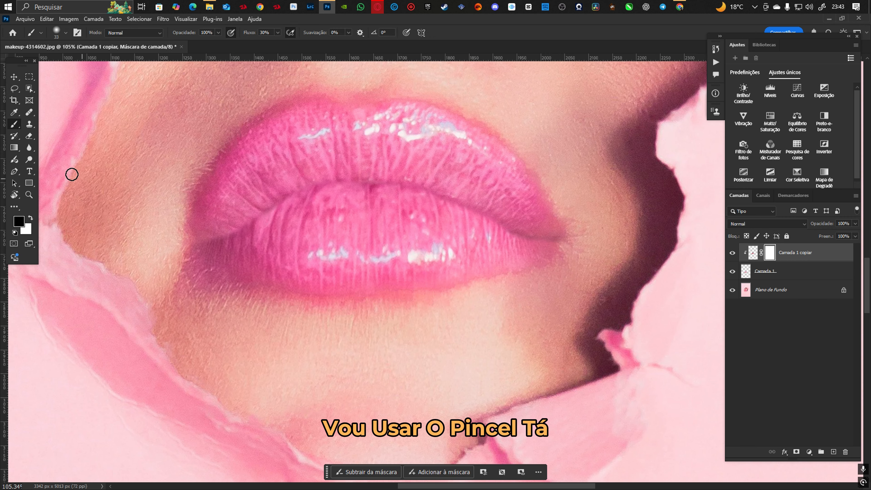
{"action": "right_click", "coordinate": [14, 124]}
{"action": "left_click", "coordinate": [64, 124]}
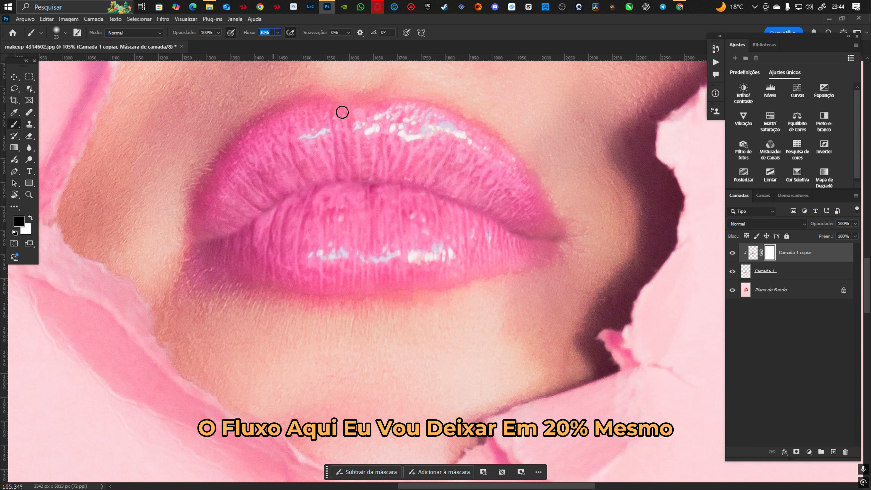
{"action": "type", "text": "20"}
{"action": "key", "text": "Return"}
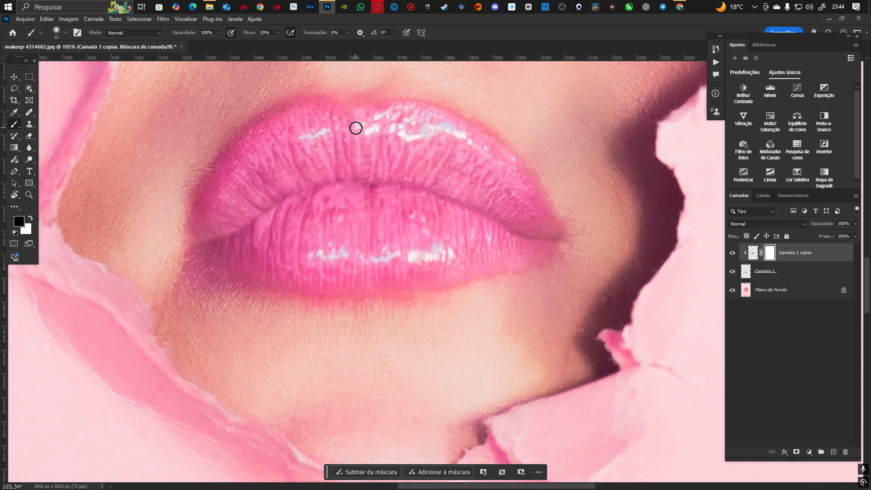
Enlarge the brush to about 168 px and paint black on the mask to blend the warped copy's edges into the surrounding skin
{"action": "right_click", "coordinate": [521, 326], "text": "alt"}
{"action": "right_click", "coordinate": [553, 347], "text": "alt"}
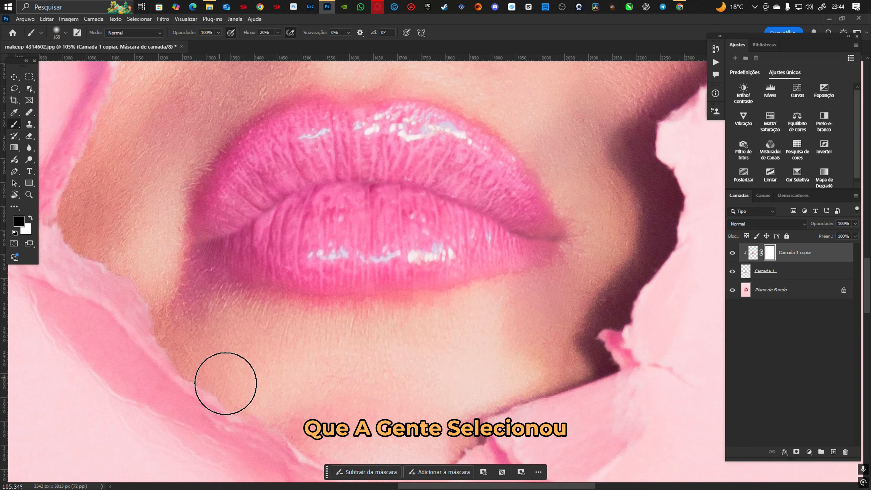
{"action": "left_click_drag", "start_coordinate": [529, 287], "coordinate": [531, 339]}
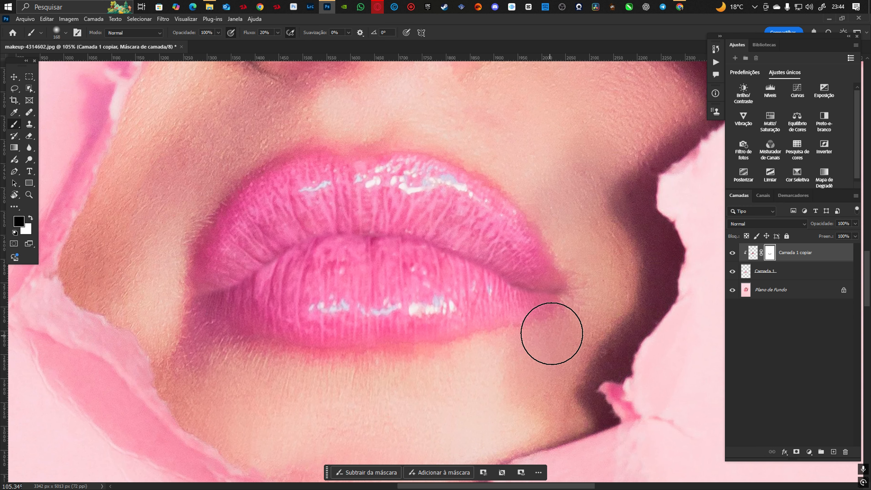
{"action": "left_click_drag", "start_coordinate": [562, 315], "coordinate": [546, 312]}
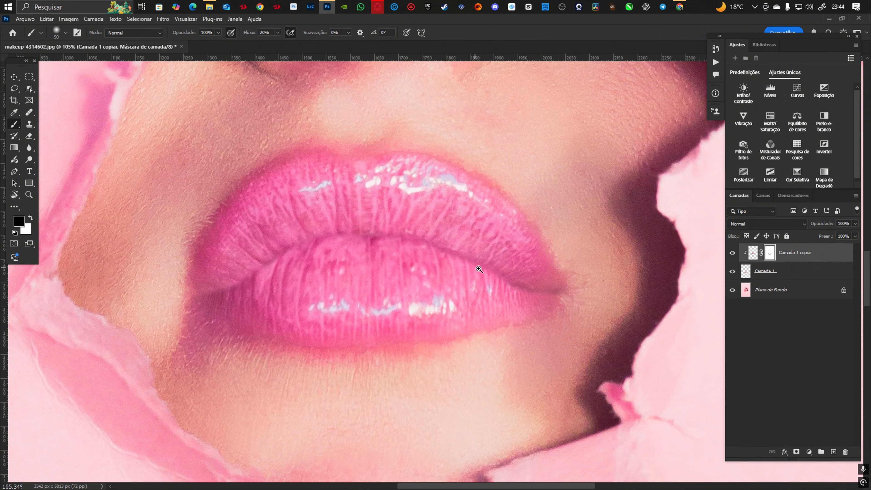
Lower the warped lip layer's opacity to 7% and shrink the brush to about 26 px at the upper lip's inner edge
{"action": "left_click_drag", "start_coordinate": [479, 269], "coordinate": [515, 276]}
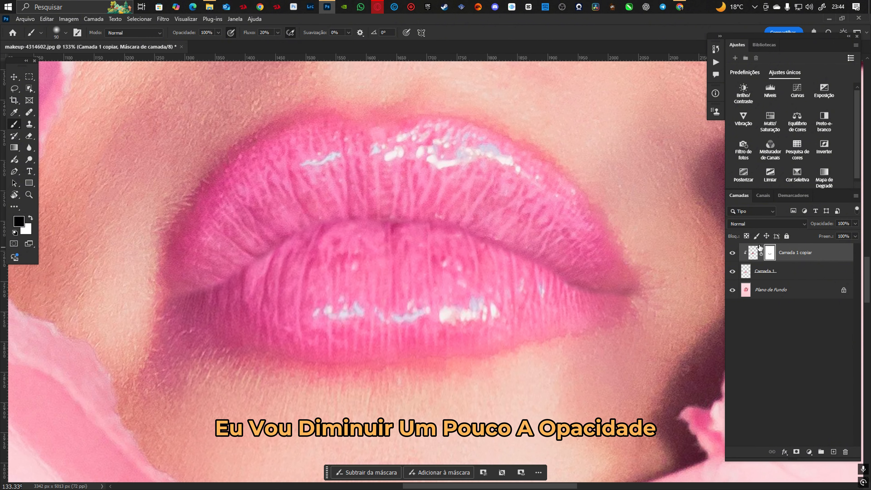
{"action": "left_click_drag", "start_coordinate": [828, 225], "coordinate": [812, 228]}
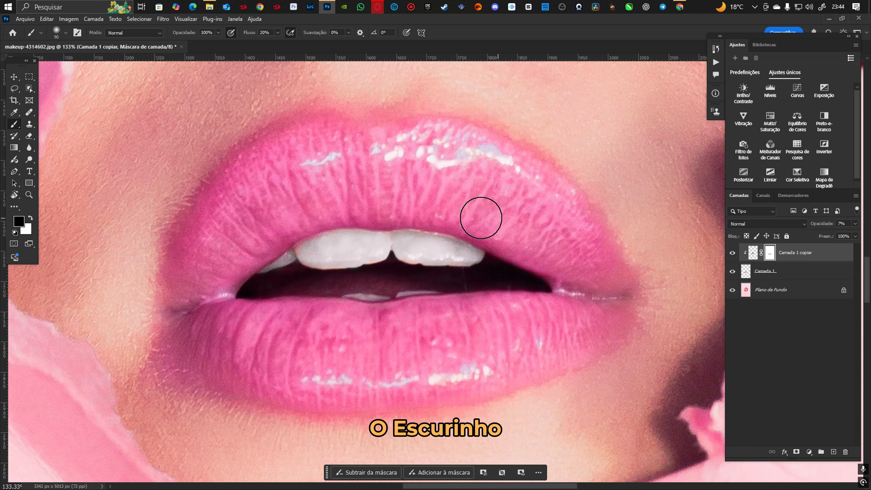
{"action": "left_click_drag", "start_coordinate": [418, 215], "coordinate": [395, 216]}
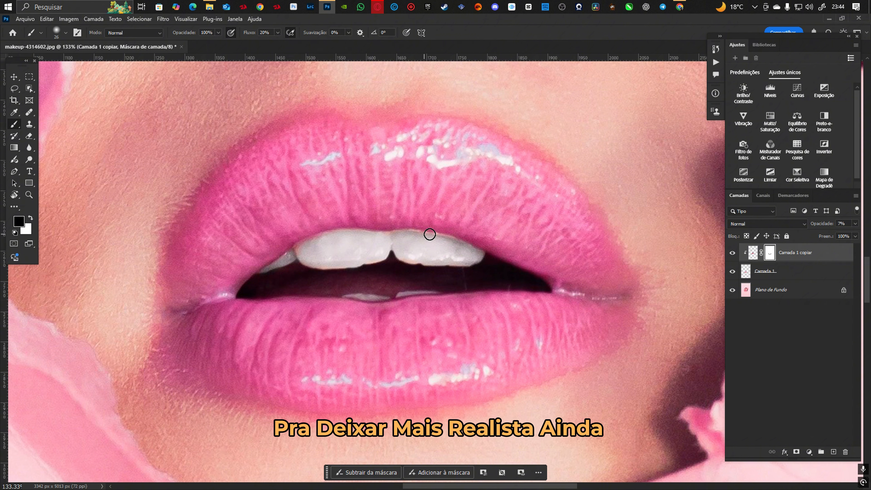
Set the warped lip layer's opacity to 76% and paint black on its mask along the upper lip's inner edge with 30% flow
{"action": "left_click_drag", "start_coordinate": [819, 227], "coordinate": [828, 227]}
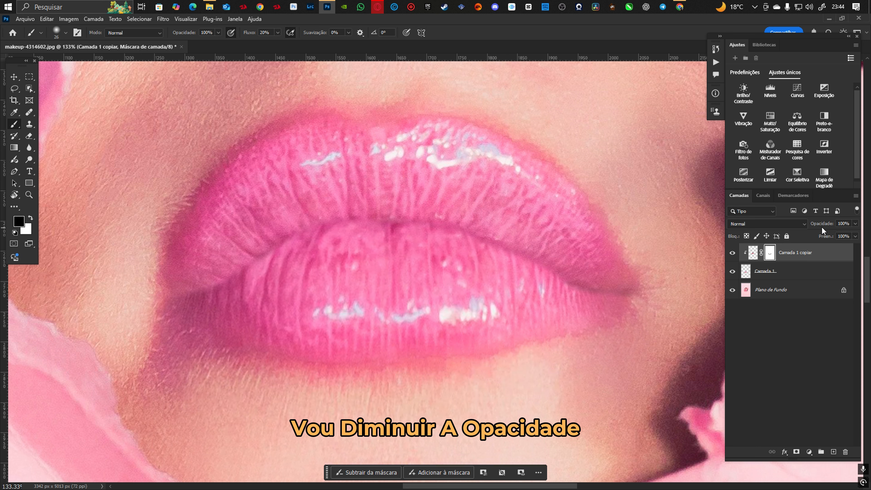
{"action": "left_click_drag", "start_coordinate": [821, 227], "coordinate": [825, 228]}
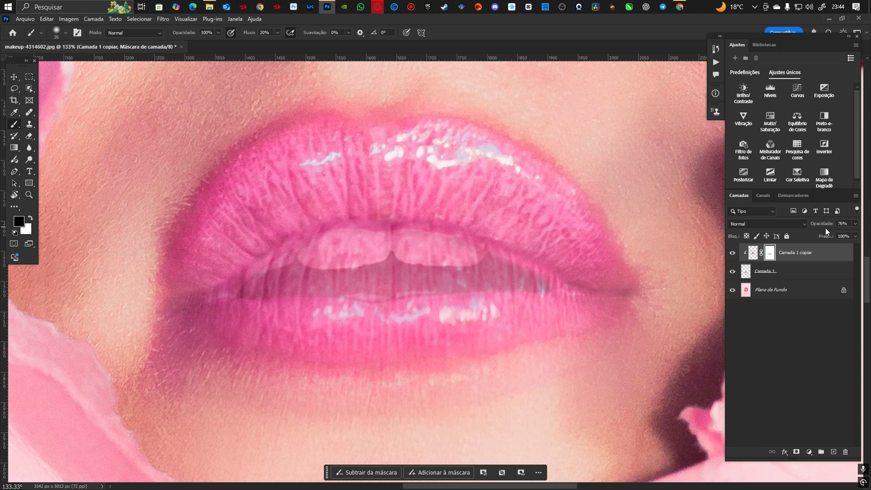
{"action": "left_click_drag", "start_coordinate": [492, 256], "coordinate": [502, 271]}
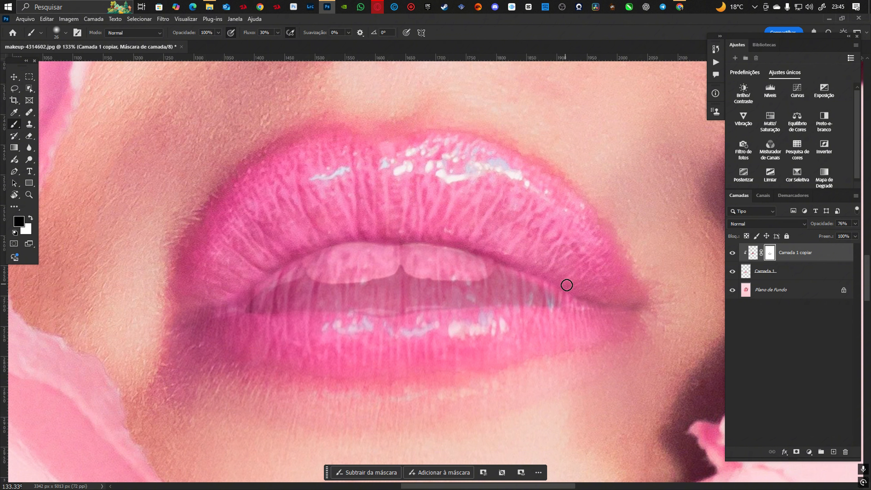
Restore the warped lip layer's opacity to 100% and paint white on its mask to refine the seam between the lips
{"action": "left_click_drag", "start_coordinate": [870, 238], "coordinate": [870, 238]}
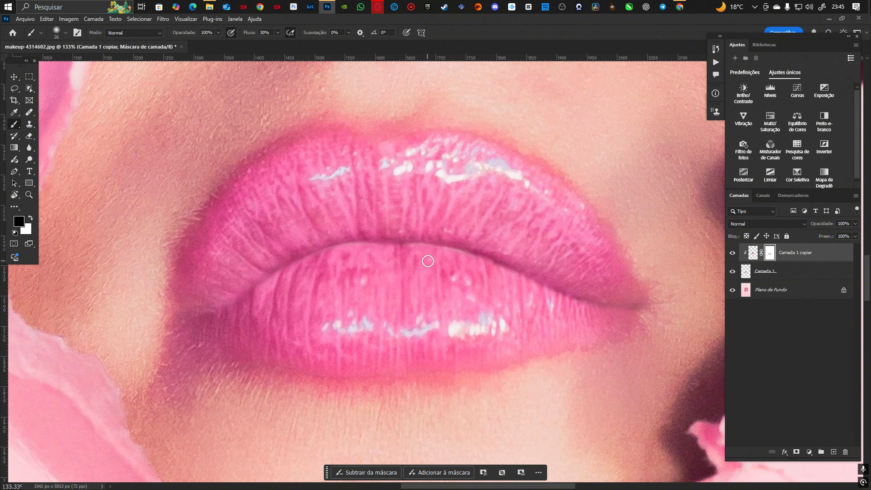
{"action": "key", "text": "x"}
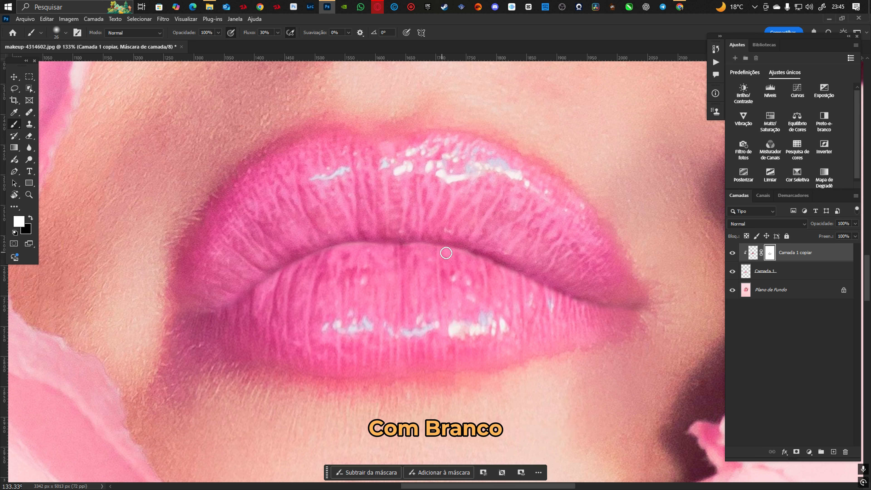
{"action": "left_click_drag", "start_coordinate": [426, 275], "coordinate": [402, 297]}
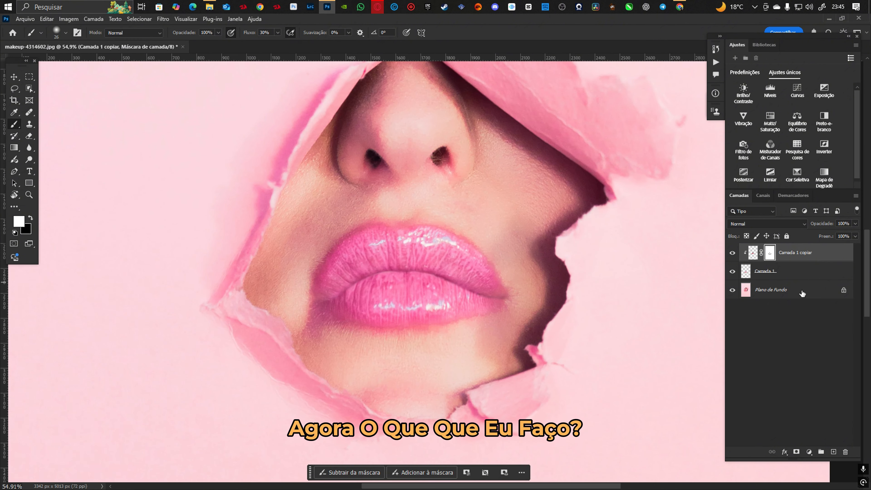
Duplicate the background layer and merge the copy with the two lip layers above it
{"action": "left_click", "coordinate": [804, 295]}
{"action": "key", "text": "ctrl+j"}
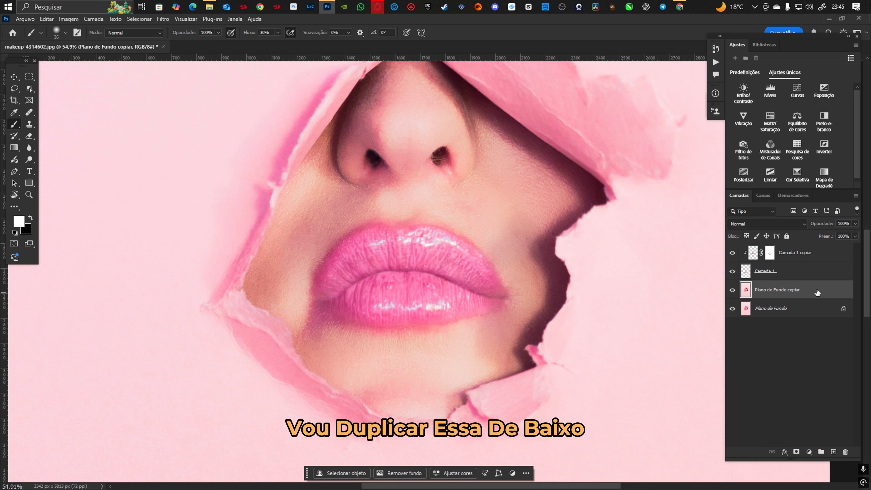
{"action": "left_click", "coordinate": [820, 255], "text": "shift"}
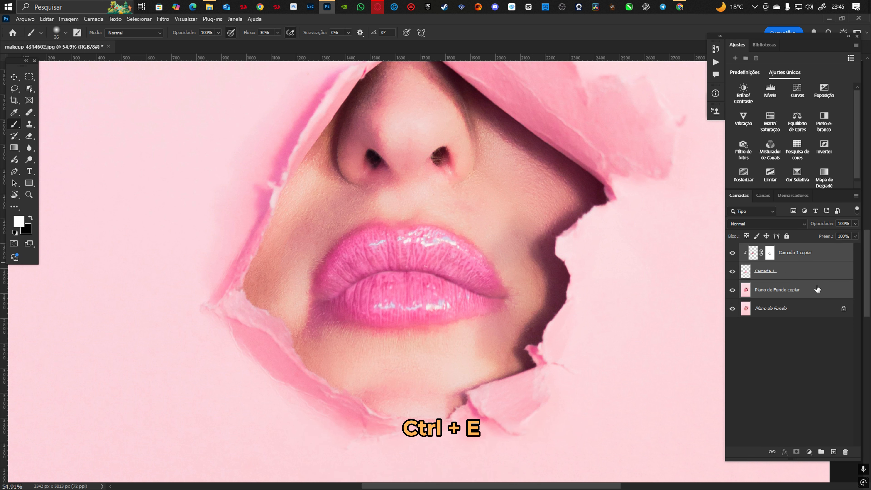
{"action": "key", "text": "ctrl+e"}
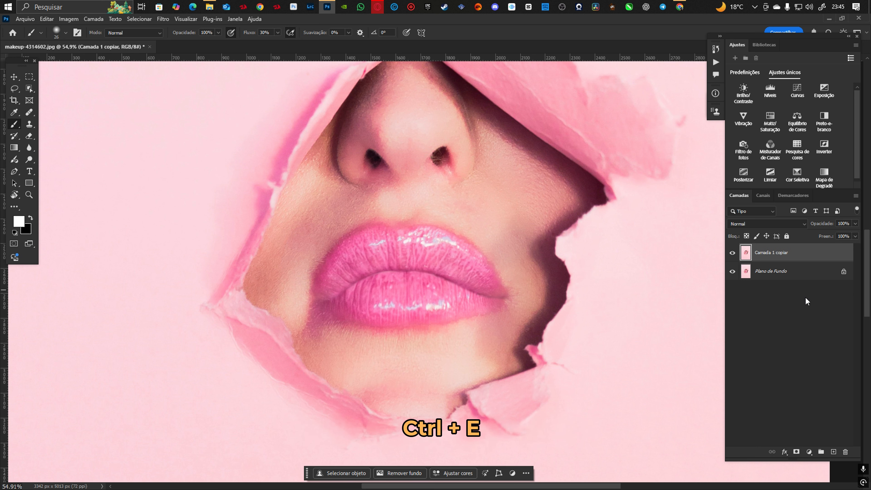
Open the merged layer in the Liquify filter and set the Forward Warp brush to size 243, pressure 25 and density 25
{"action": "left_click", "coordinate": [163, 20]}
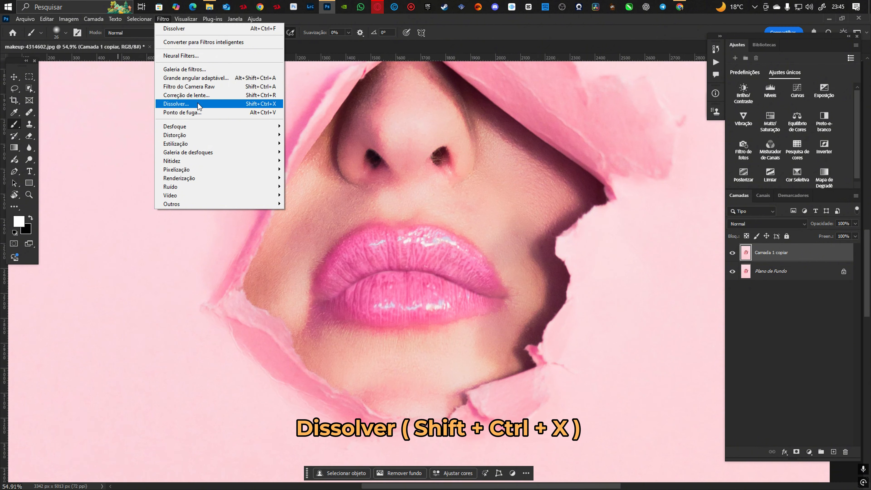
{"action": "left_click", "coordinate": [249, 105]}
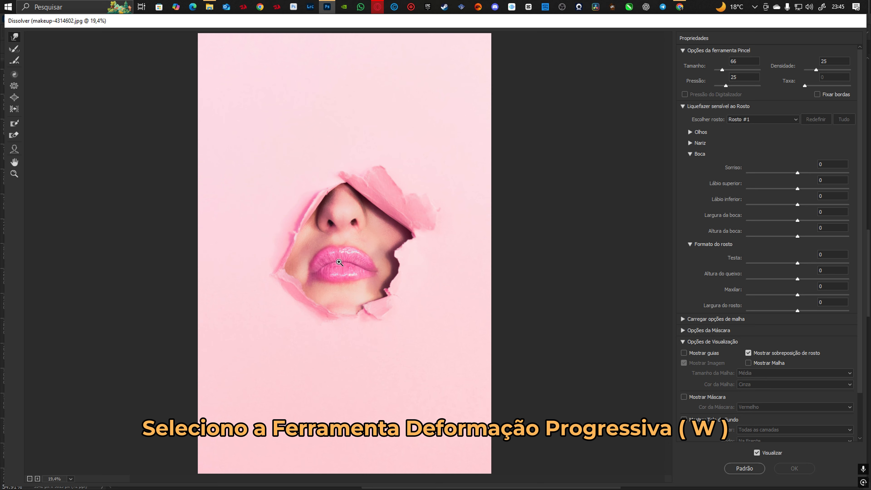
{"action": "left_click", "coordinate": [333, 264], "text": "ctrl"}
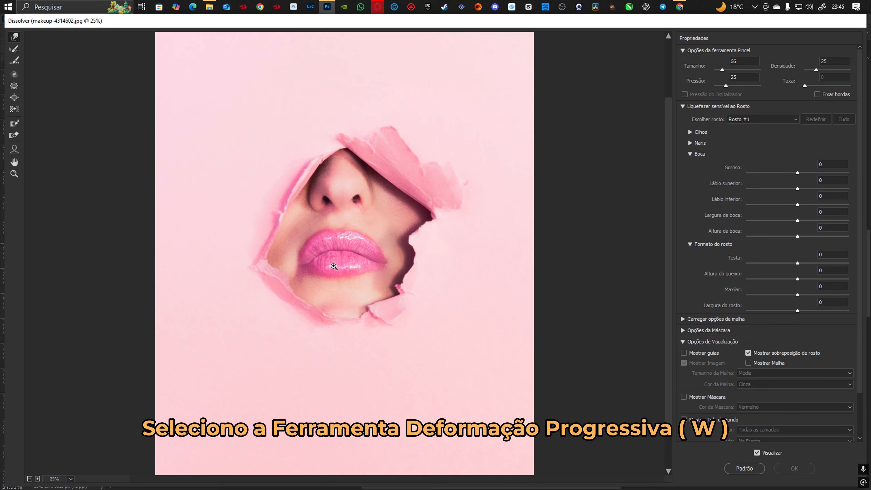
{"action": "left_click", "coordinate": [328, 252], "text": "ctrl"}
{"action": "left_click", "coordinate": [329, 252], "text": "ctrl"}
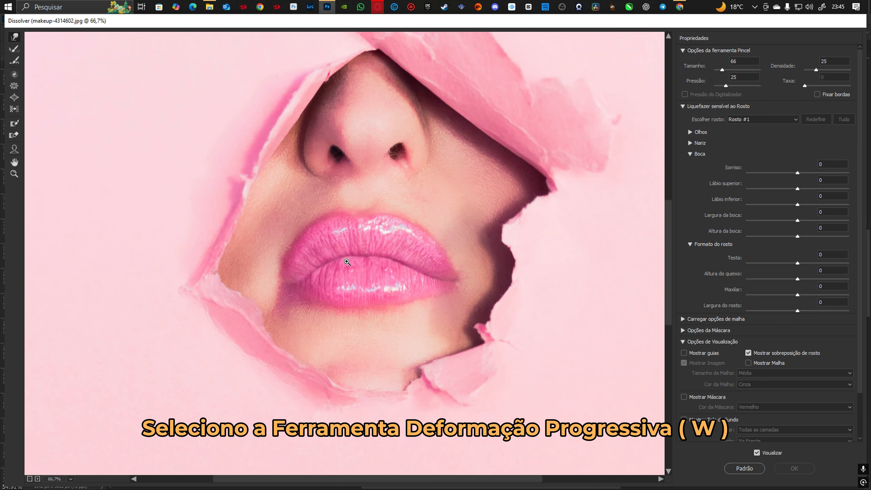
{"action": "left_click", "coordinate": [343, 252], "text": "ctrl"}
{"action": "left_click_drag", "start_coordinate": [346, 261], "coordinate": [356, 262]}
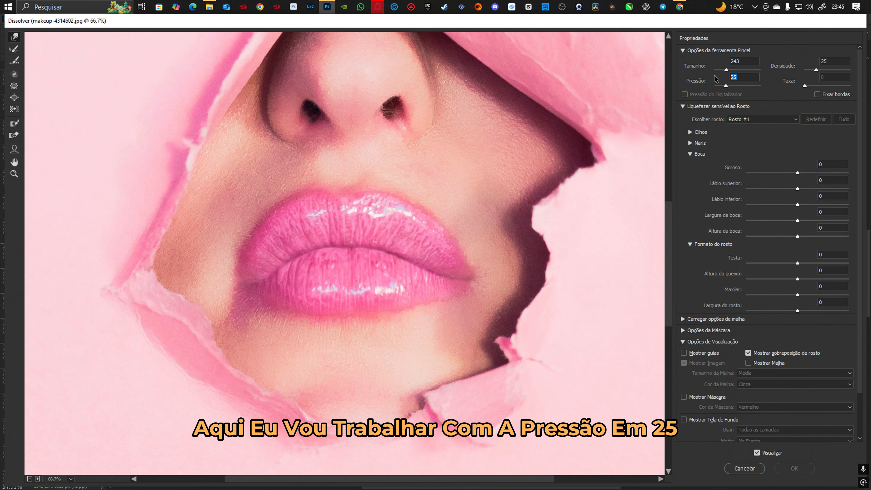
{"action": "left_click", "coordinate": [827, 63]}
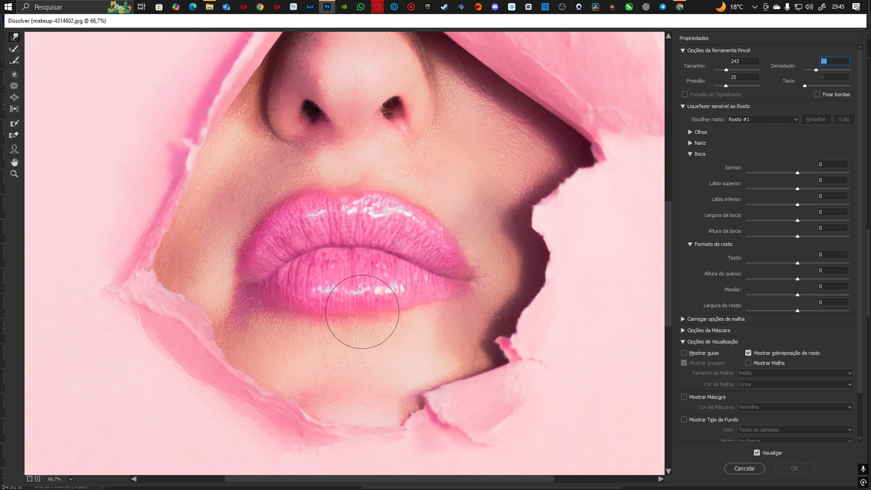
Reshape the contours of both lips with Forward Warp strokes, using brush sizes between about 189 and 381, and apply the Liquify filter
{"action": "mouse_move", "coordinate": [375, 303]}
{"action": "left_mouse_down"}
{"action": "mouse_move", "coordinate": [362, 301]}
{"action": "mouse_move", "coordinate": [410, 304]}
{"action": "left_mouse_up"}
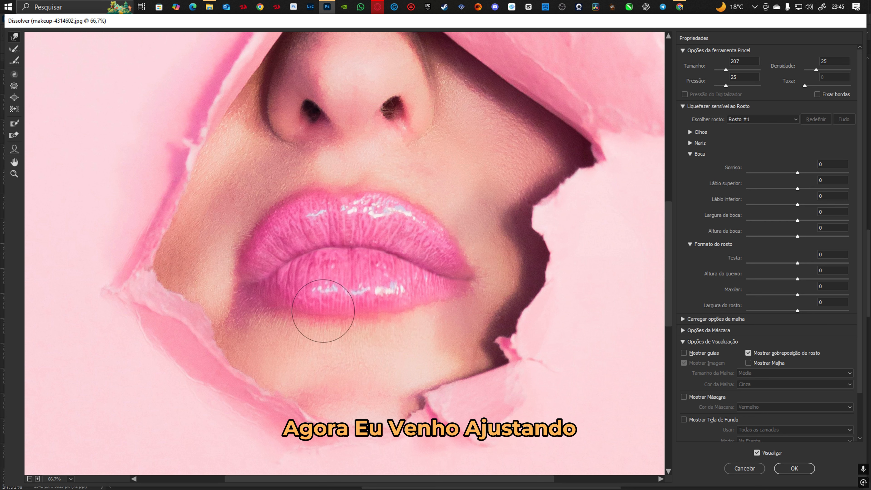
{"action": "left_click_drag", "start_coordinate": [416, 206], "coordinate": [459, 205]}
{"action": "mouse_move", "coordinate": [292, 206]}
{"action": "left_mouse_down"}
{"action": "mouse_move", "coordinate": [348, 230]}
{"action": "mouse_move", "coordinate": [352, 259]}
{"action": "mouse_move", "coordinate": [339, 249]}
{"action": "mouse_move", "coordinate": [295, 256]}
{"action": "mouse_move", "coordinate": [392, 261]}
{"action": "left_mouse_up"}
{"action": "mouse_move", "coordinate": [371, 203]}
{"action": "left_mouse_down"}
{"action": "mouse_move", "coordinate": [293, 203]}
{"action": "mouse_move", "coordinate": [445, 223]}
{"action": "left_mouse_up"}
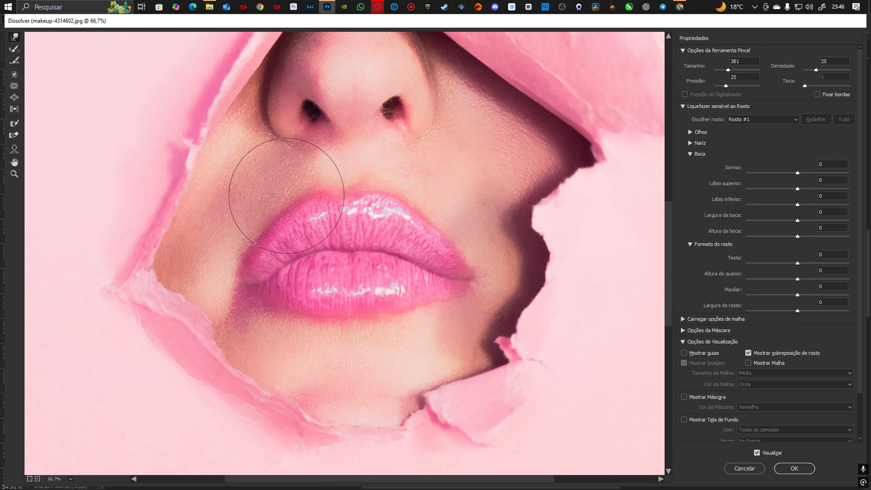
{"action": "left_click_drag", "start_coordinate": [252, 242], "coordinate": [224, 241]}
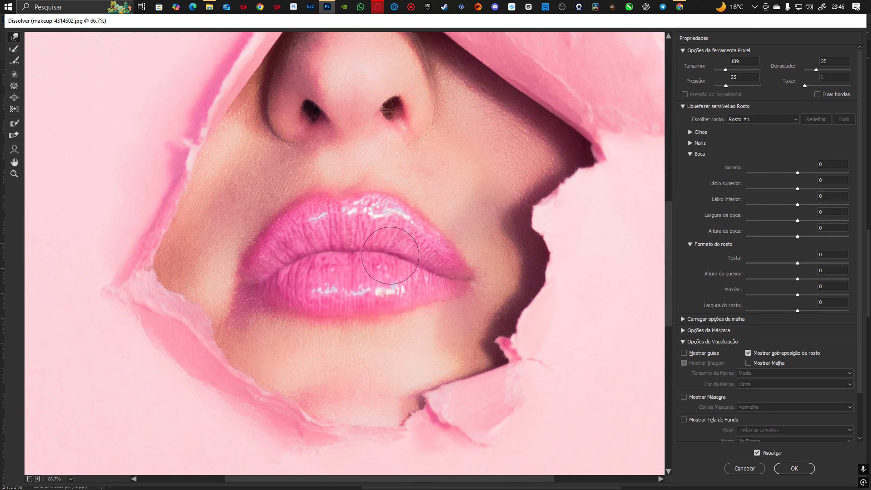
{"action": "key", "text": "ctrl+0"}
{"action": "left_click", "coordinate": [794, 468]}
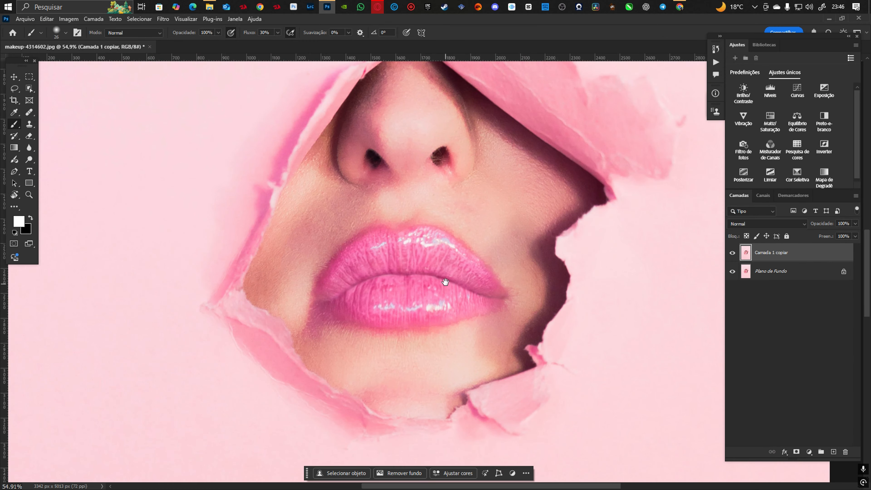
Compare the closed mouth with the original photo at full view by toggling the merged layer's visibility
{"action": "key", "text": "ctrl+0"}
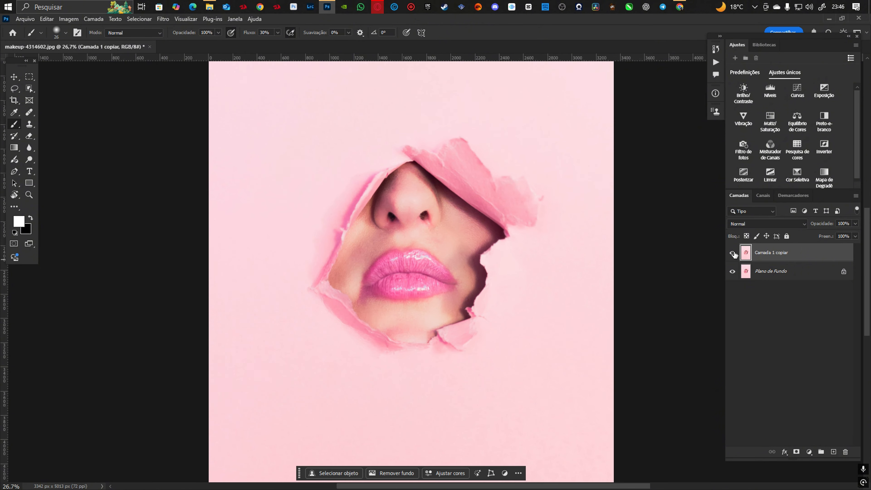
{"action": "left_click", "coordinate": [732, 253]}
{"action": "left_click", "coordinate": [732, 253]}
{"action": "left_click", "coordinate": [732, 253]}
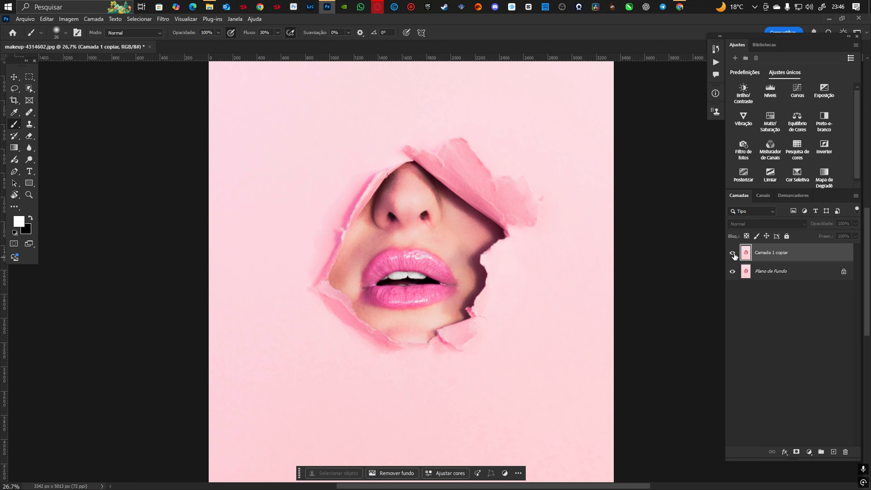
{"action": "left_click", "coordinate": [733, 253]}
{"action": "left_click", "coordinate": [732, 253]}
{"action": "left_click", "coordinate": [731, 253]}
{"action": "left_click", "coordinate": [732, 253]}
{"action": "left_click", "coordinate": [732, 253]}
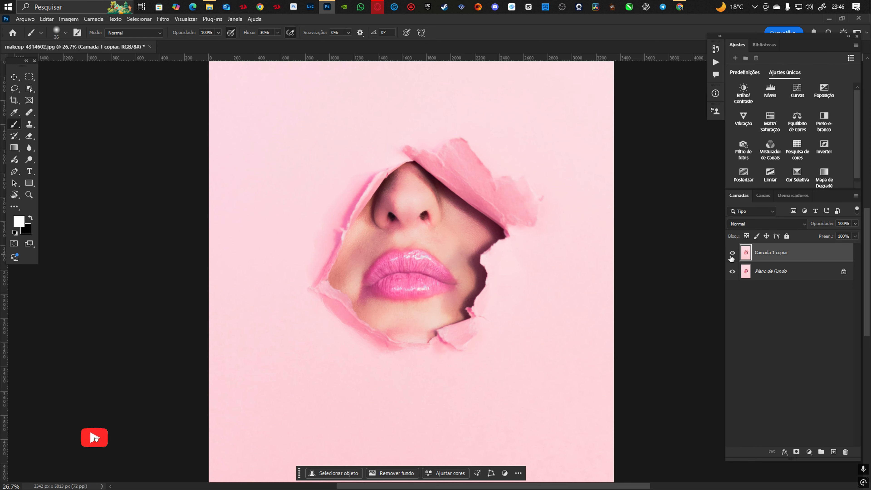
{"action": "scroll", "coordinate": [398, 270], "scroll_direction": "down", "scroll_amount": 3}
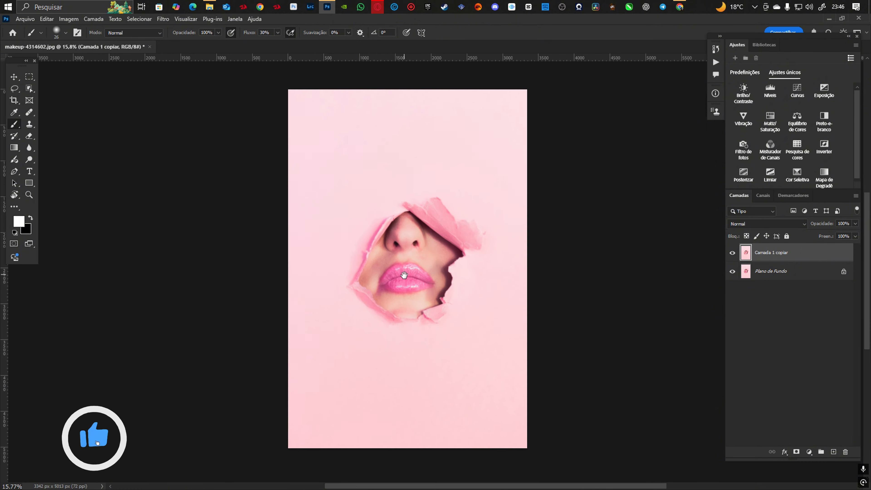